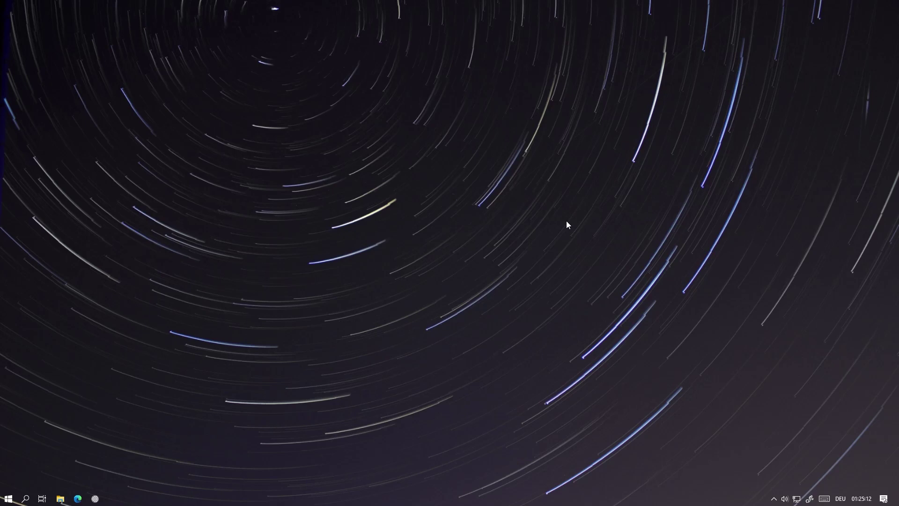
# - Go to github.com/basti564/Oculess/releases in Edge and download Oculess.apk from the Assets
pyautogui.click(78, 498)
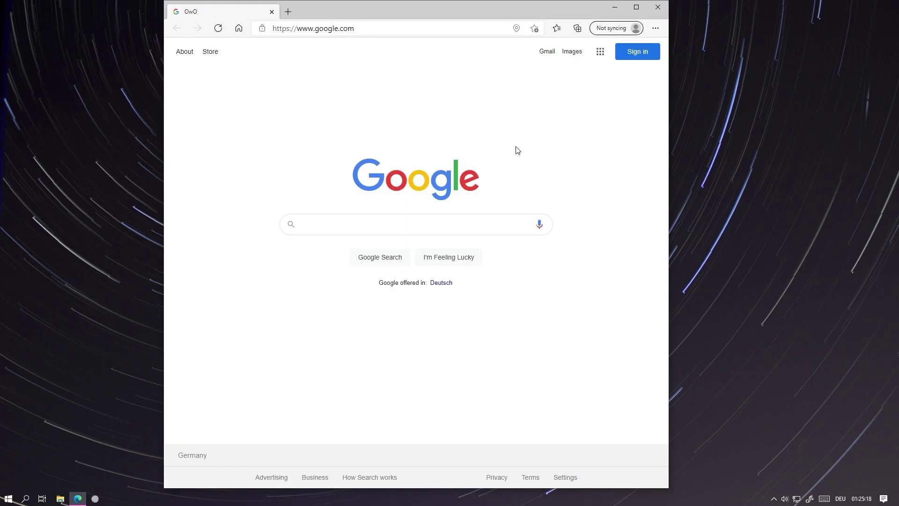
pyautogui.click(441, 28)
pyautogui.write('github.com')
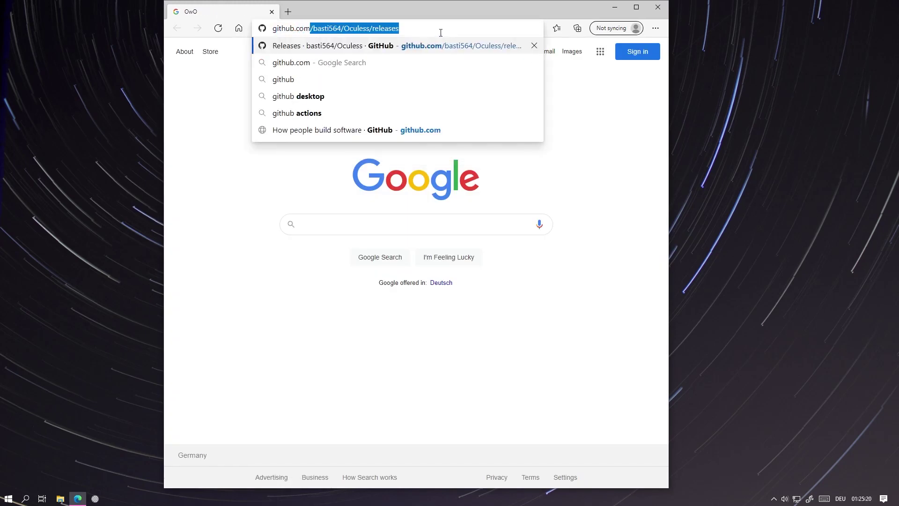
pyautogui.write('/basti564/Oculess/releases')
pyautogui.press('Return')
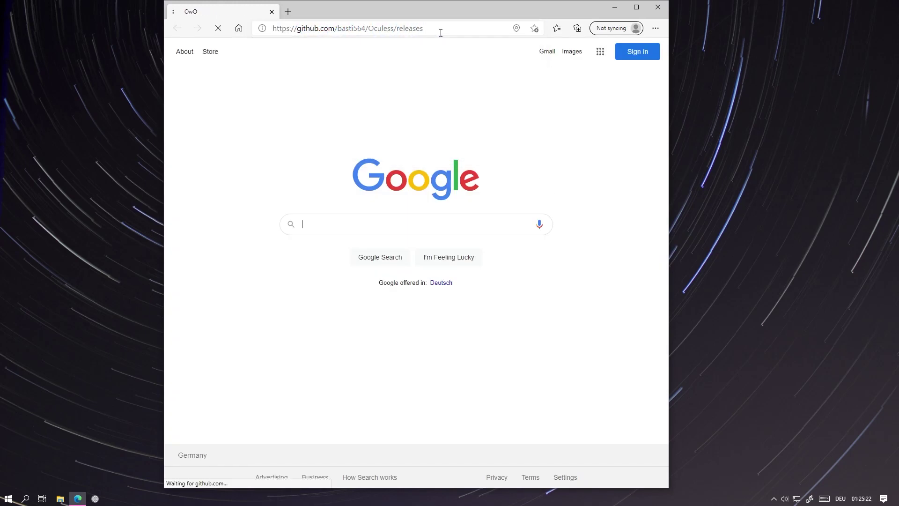
pyautogui.click(299, 274)
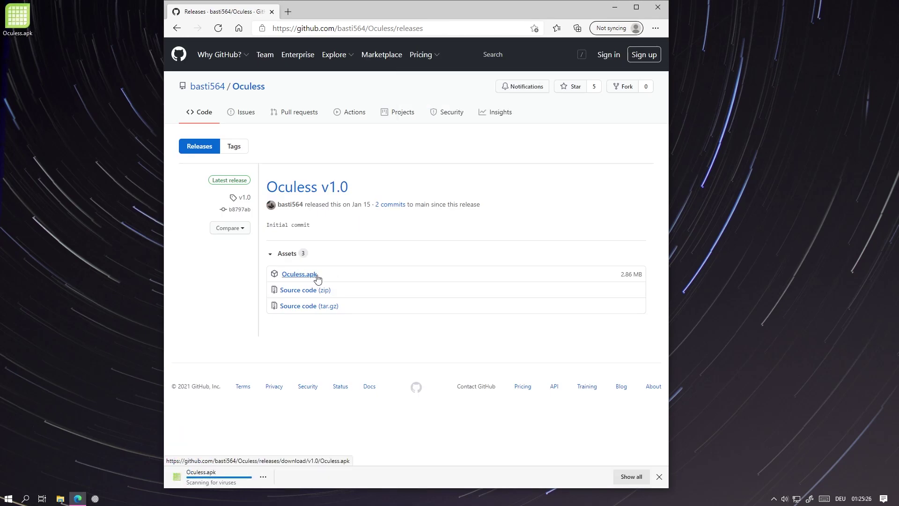
# - Close Edge and install Oculess.apk from the Desktop onto the Quest 2 with SideQuest
pyautogui.click(656, 8)
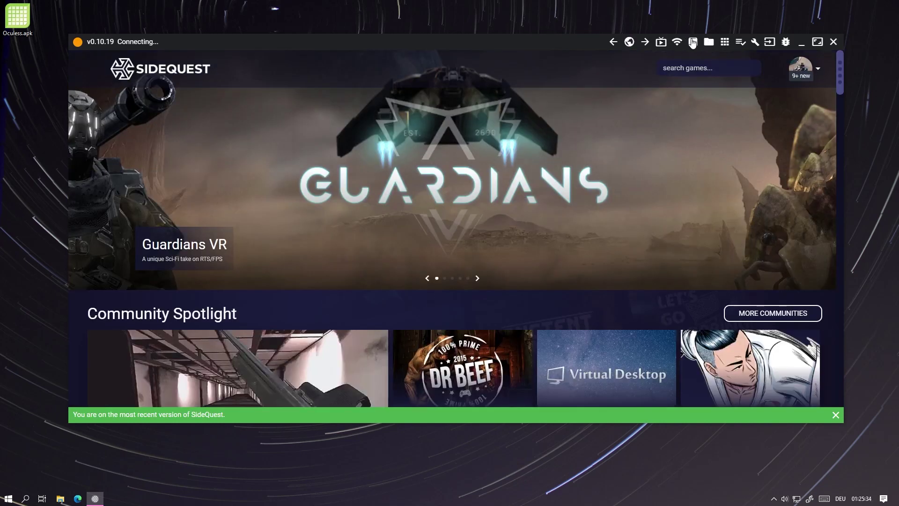
pyautogui.click(693, 42)
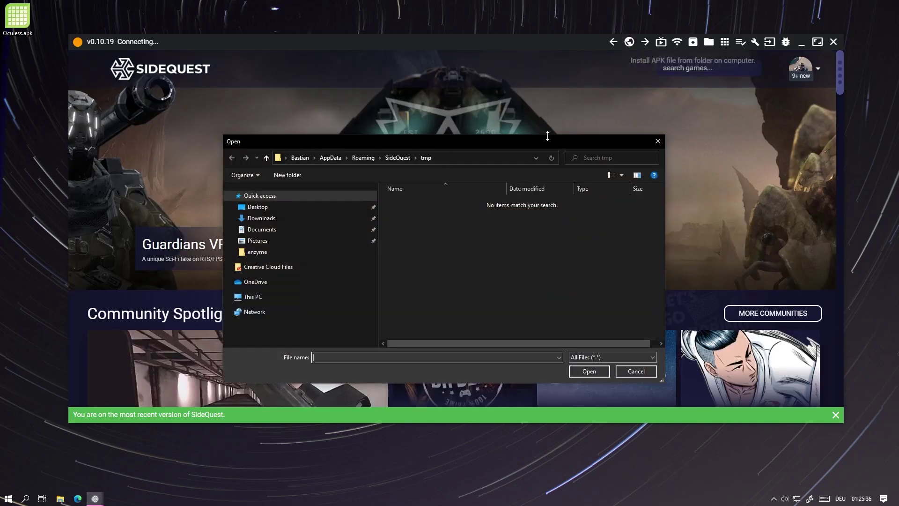
pyautogui.click(257, 206)
pyautogui.click(404, 206)
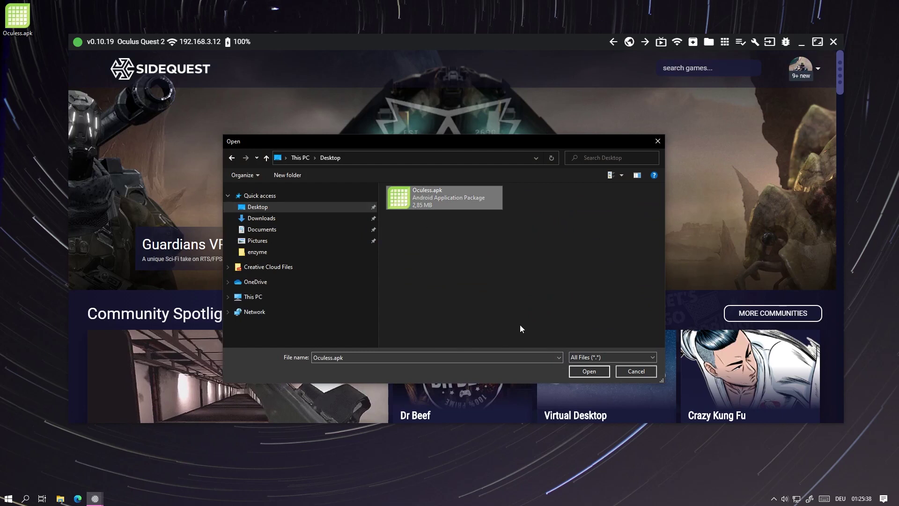
pyautogui.click(588, 371)
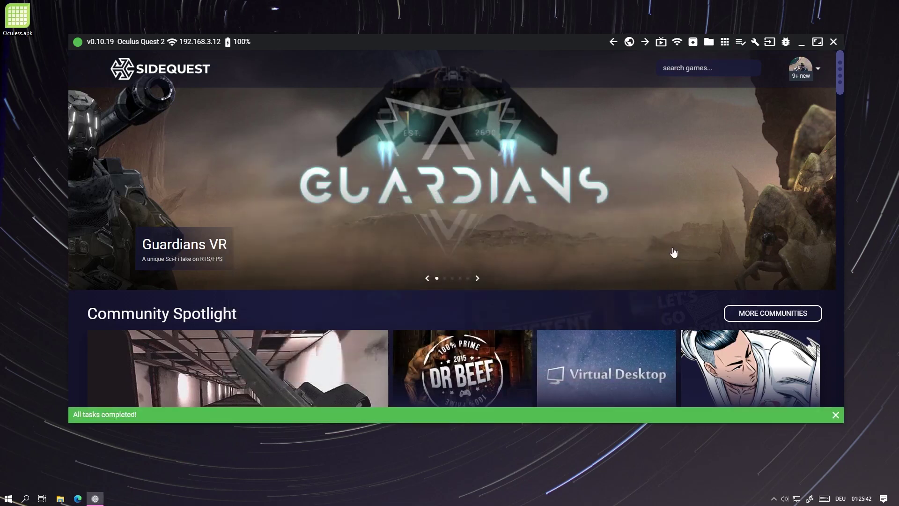
# - Close SideQuest and filter the Quest app library to Unknown Sources
pyautogui.click(836, 42)
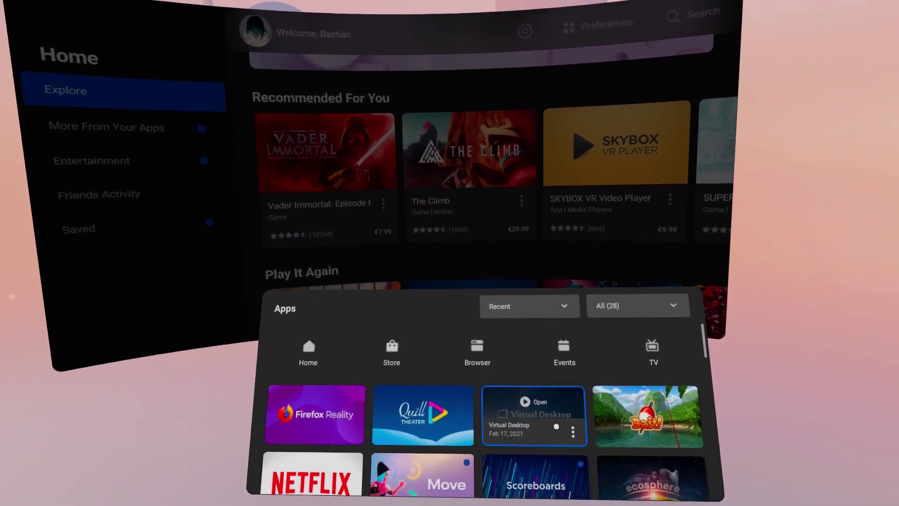
pyautogui.click(636, 306)
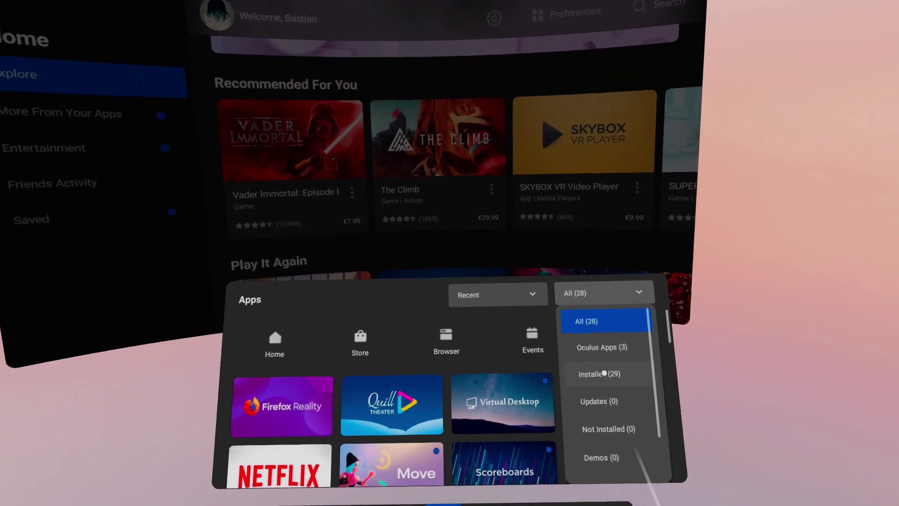
pyautogui.scroll(-3, 603, 394)
pyautogui.click(612, 447)
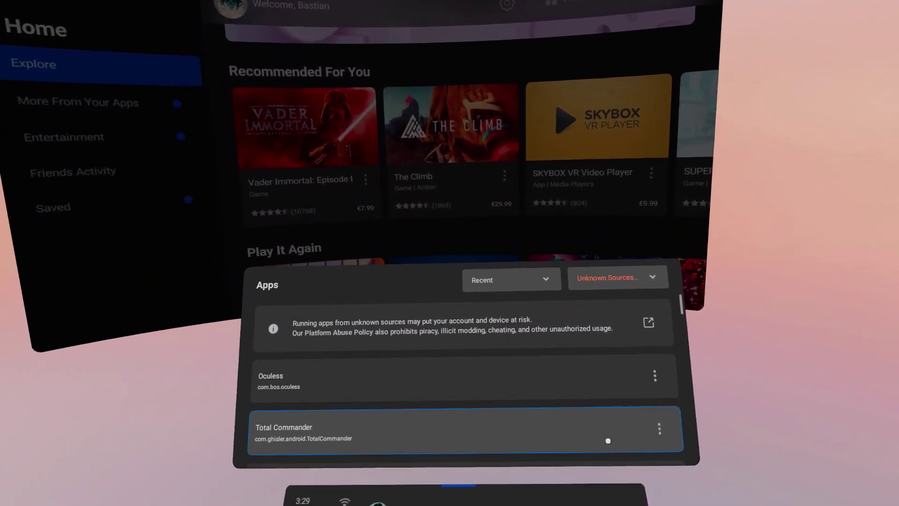